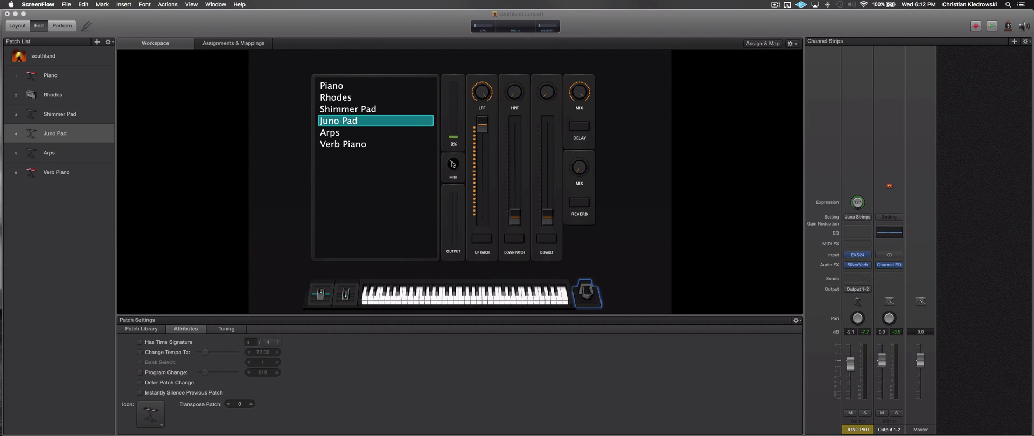
# - Examine the concert-level settings and shared channel strips of the southland concert, checking the Arps patch in between
pyautogui.click(69, 61)
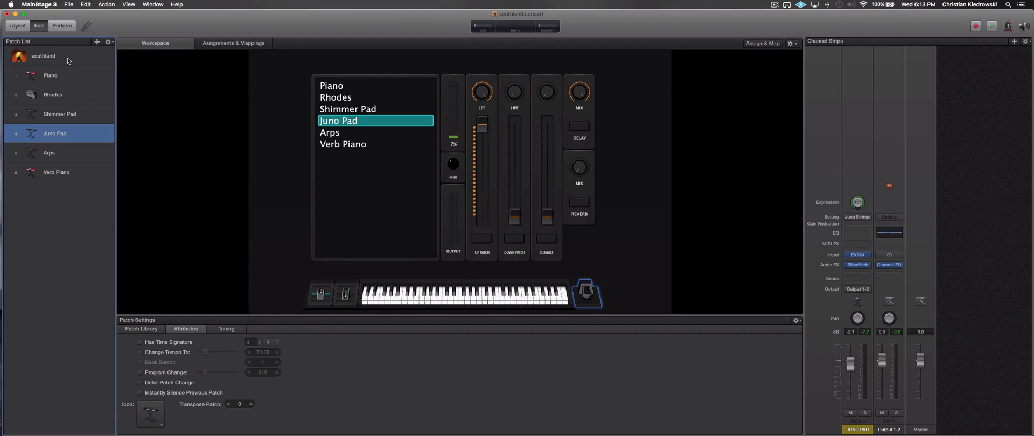
pyautogui.click(68, 59)
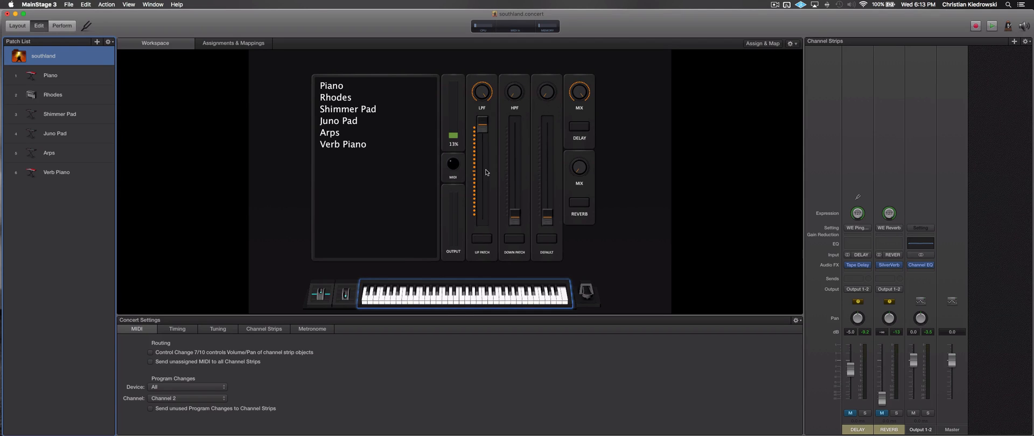
pyautogui.click(49, 153)
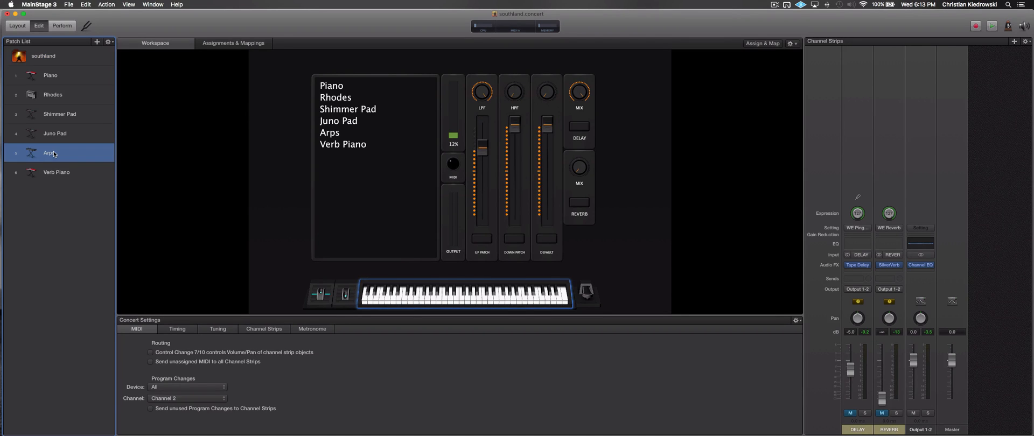
pyautogui.click(55, 59)
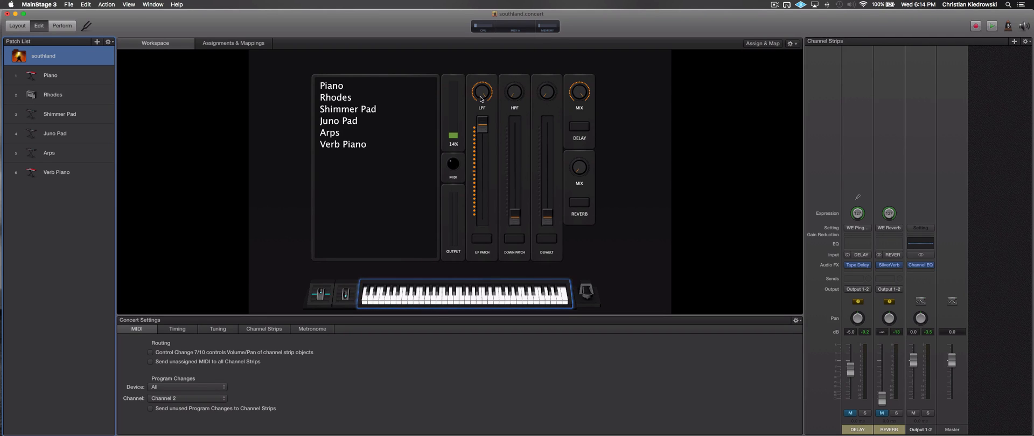
# - Examine the low-pass and high-pass filters in the Output 1-2 Channel EQ, at concert level and from the Piano patch
pyautogui.click(920, 265)
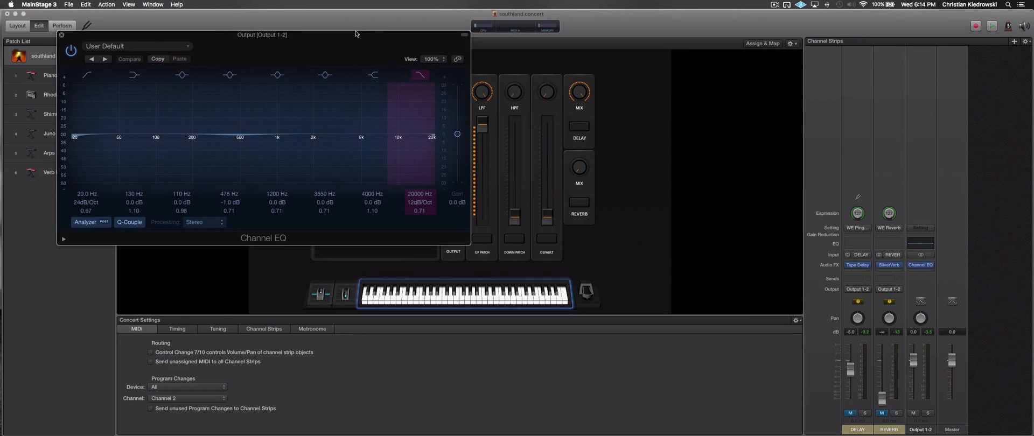
pyautogui.moveTo(356, 32); pyautogui.dragTo(320, 61)
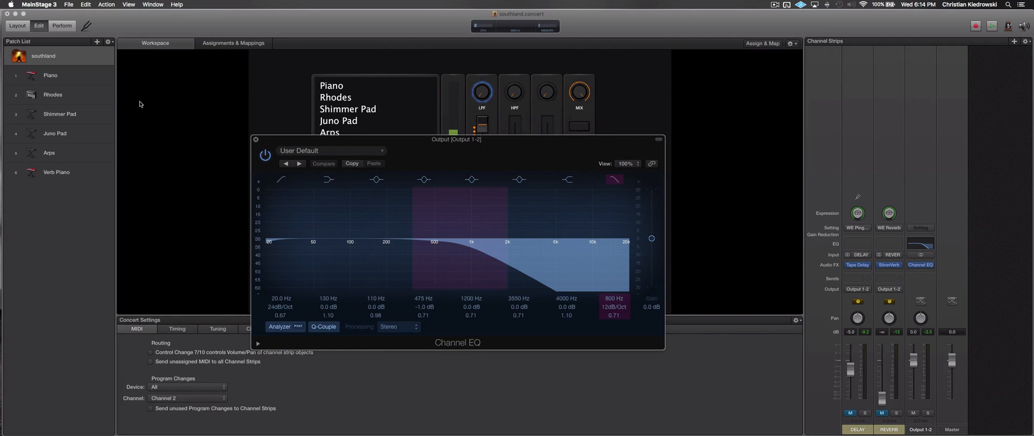
pyautogui.click(62, 79)
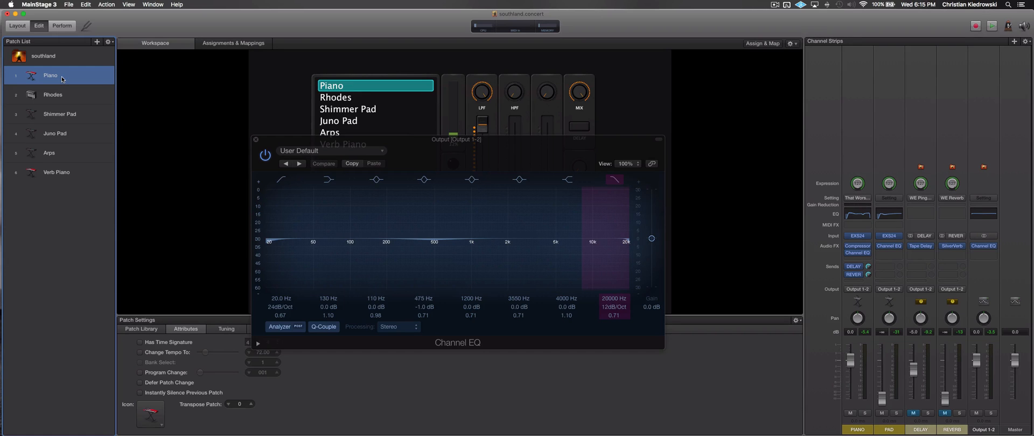
pyautogui.click(256, 140)
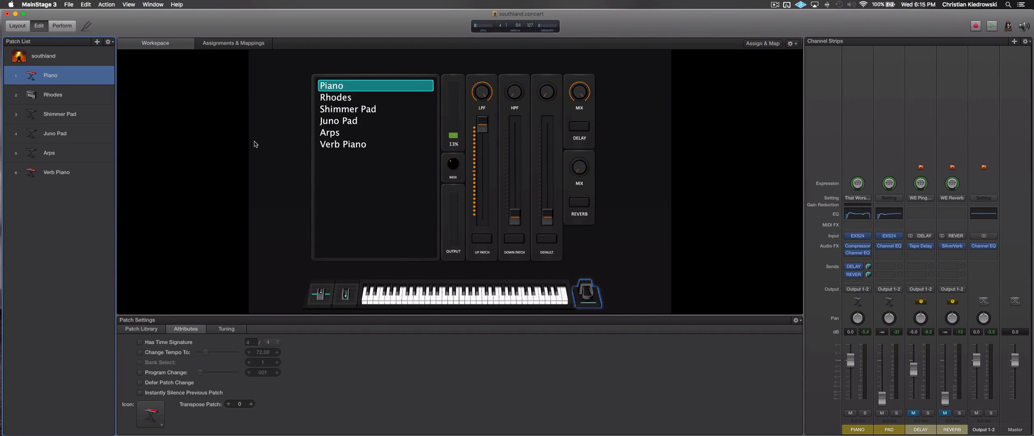
pyautogui.click(988, 246)
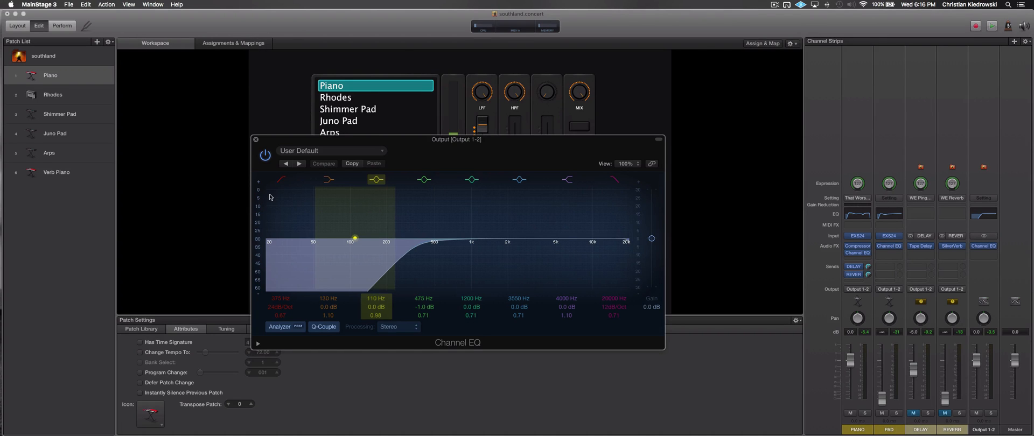
pyautogui.click(256, 140)
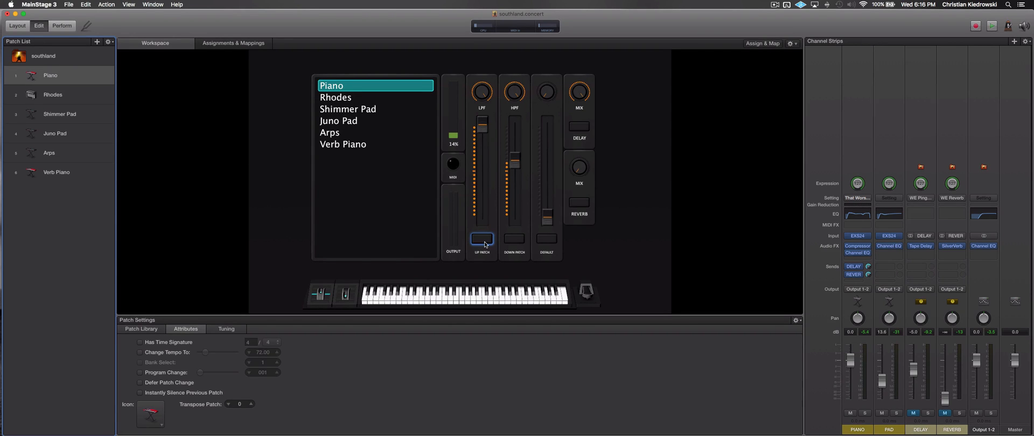
# - Step down through the patches as far as Verb Piano, jumping back to the first patch, Piano, between passes and at the end
pyautogui.press('Down')
pyautogui.press('Down')
pyautogui.press('Down')
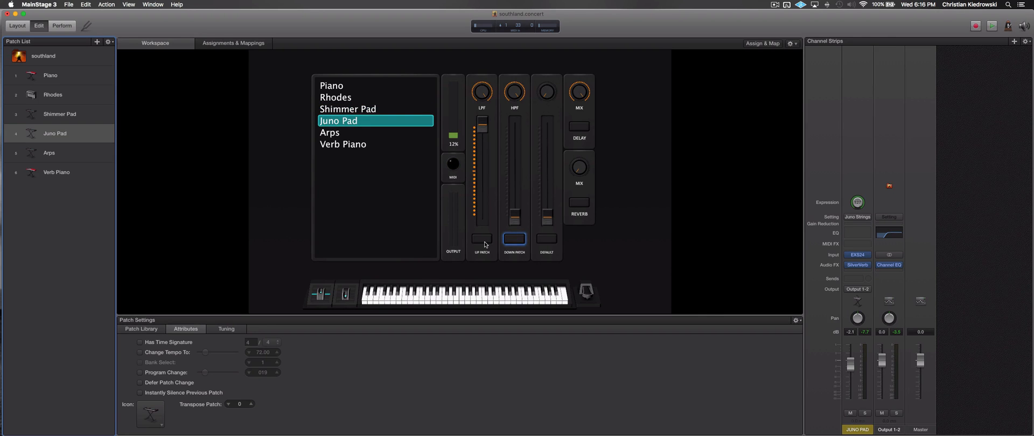
pyautogui.press('Home')
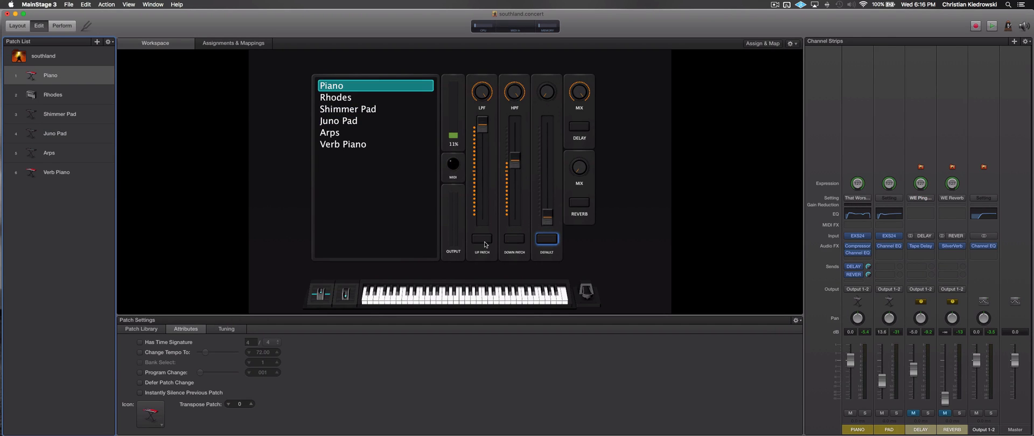
pyautogui.press('Down')
pyautogui.press('Down')
pyautogui.press('Home')
pyautogui.press('Down')
pyautogui.press('Down')
pyautogui.press('Down')
pyautogui.press('Down')
pyautogui.press('Down')
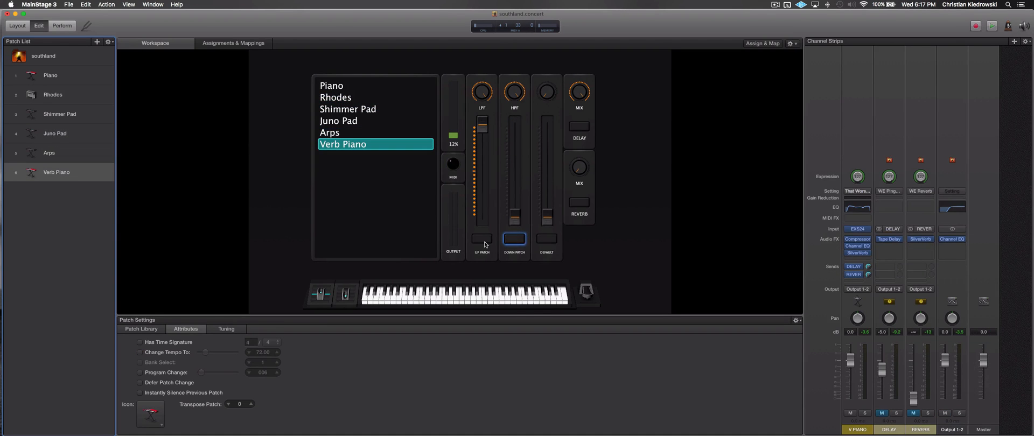
pyautogui.press('Home')
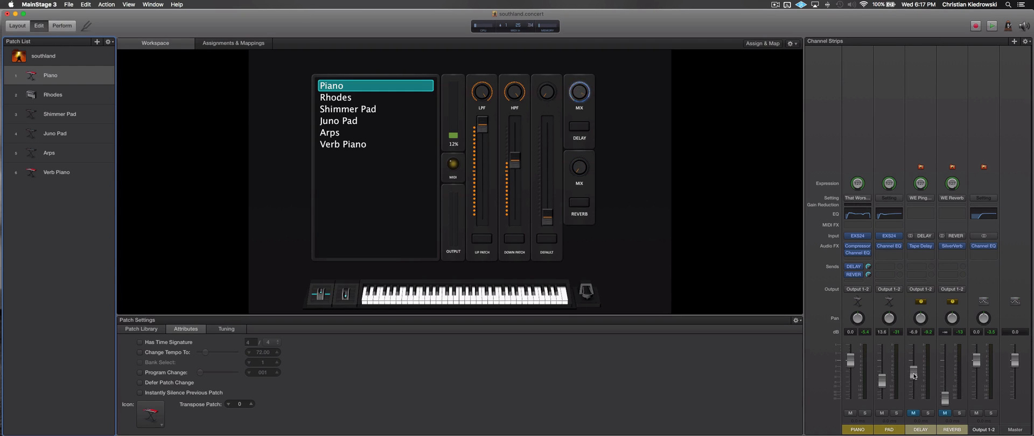
# - Raise the volume fader of the DELAY channel strip slightly in the Piano patch
pyautogui.moveTo(913, 375); pyautogui.dragTo(913, 369)
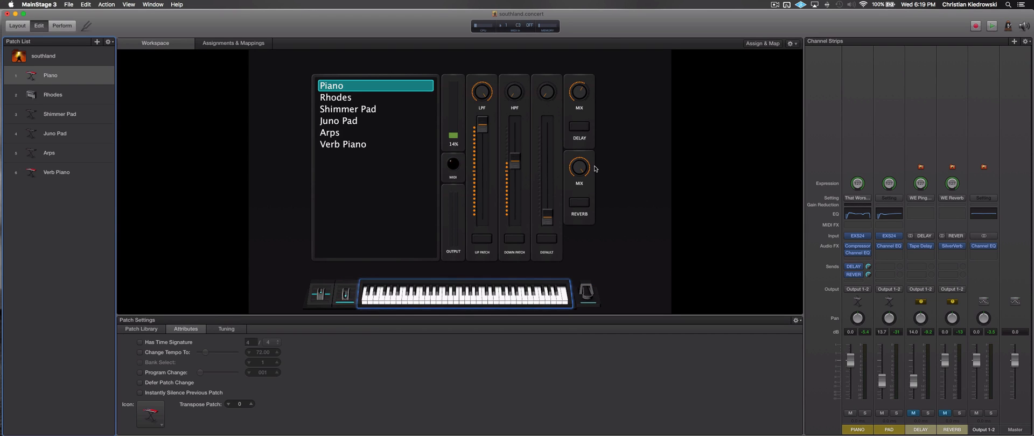
# - Audition the Piano, Rhodes, Shimmer Pad and Juno Pad patches one after another
pyautogui.click(87, 125)
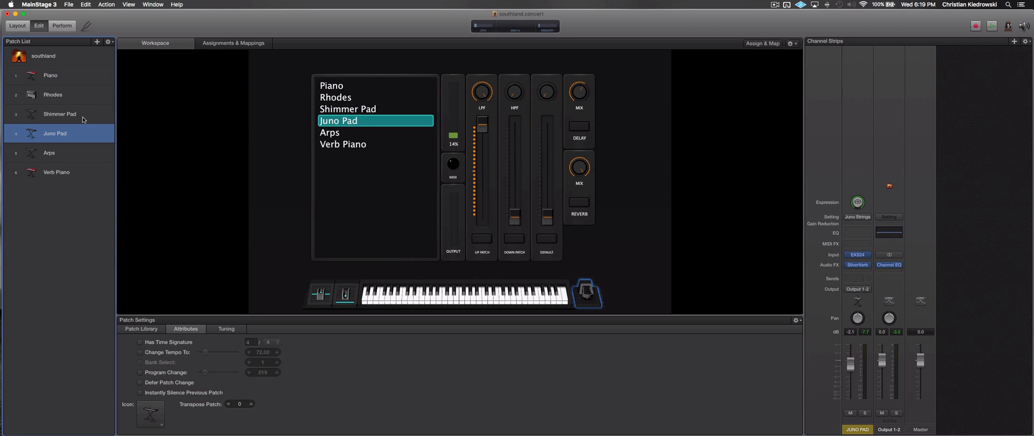
pyautogui.click(78, 114)
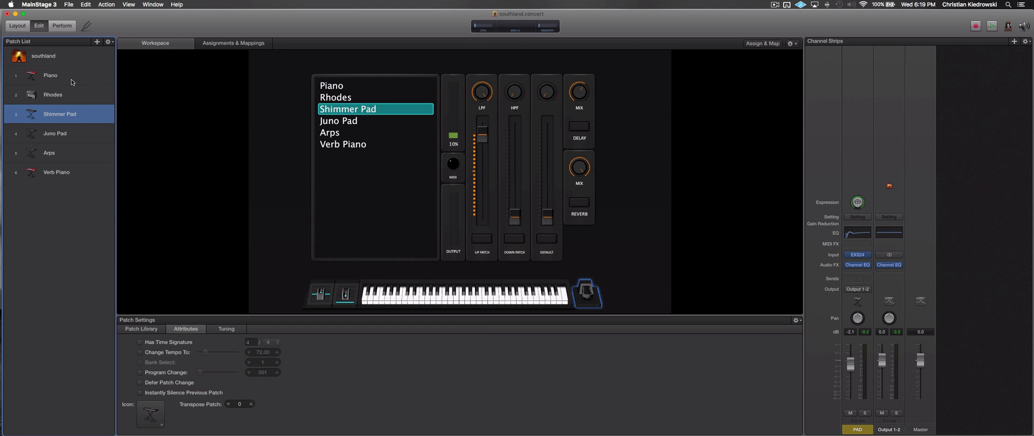
pyautogui.click(53, 75)
pyautogui.click(64, 94)
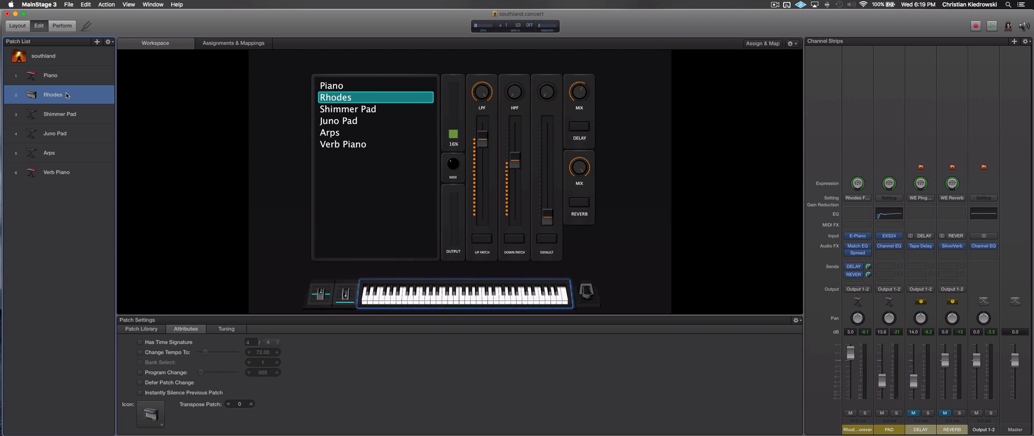
pyautogui.click(73, 114)
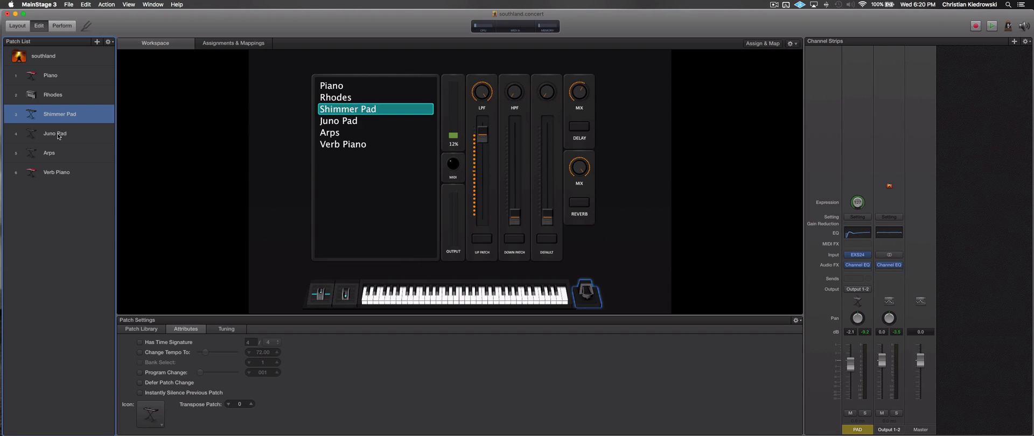
pyautogui.click(58, 134)
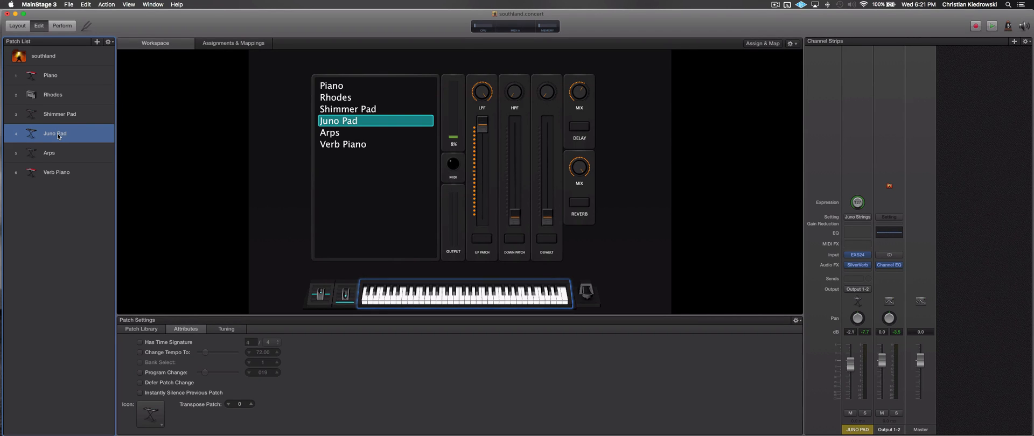
# - Solo the JUNO PAD, SAW ARP and THICK PAD strips of the Arps patch in turn to audition each layer
pyautogui.click(59, 153)
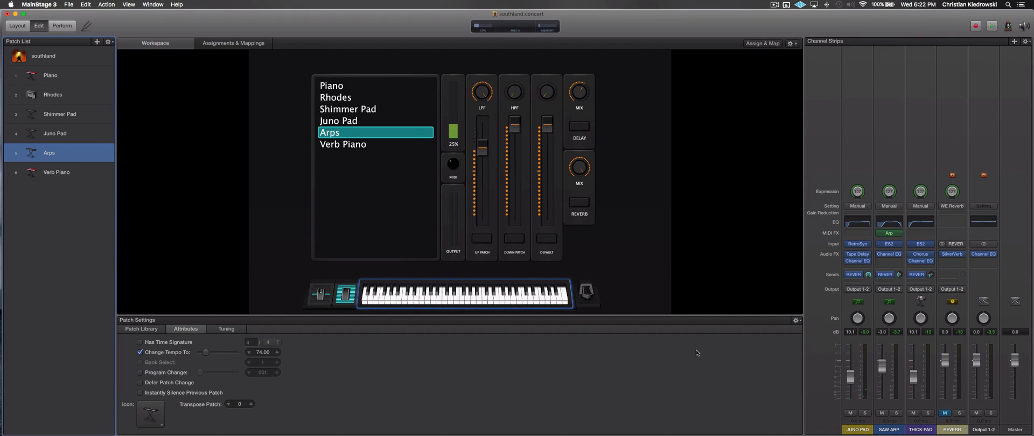
pyautogui.click(865, 413)
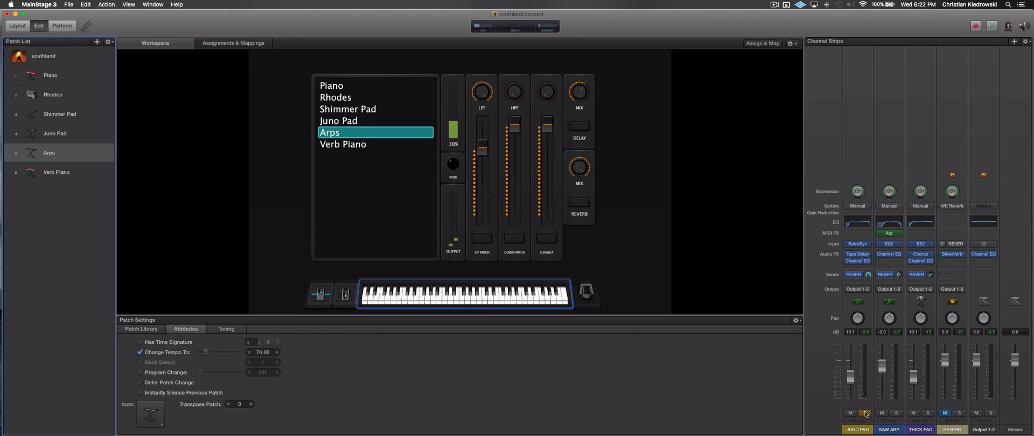
pyautogui.click(865, 414)
pyautogui.click(897, 415)
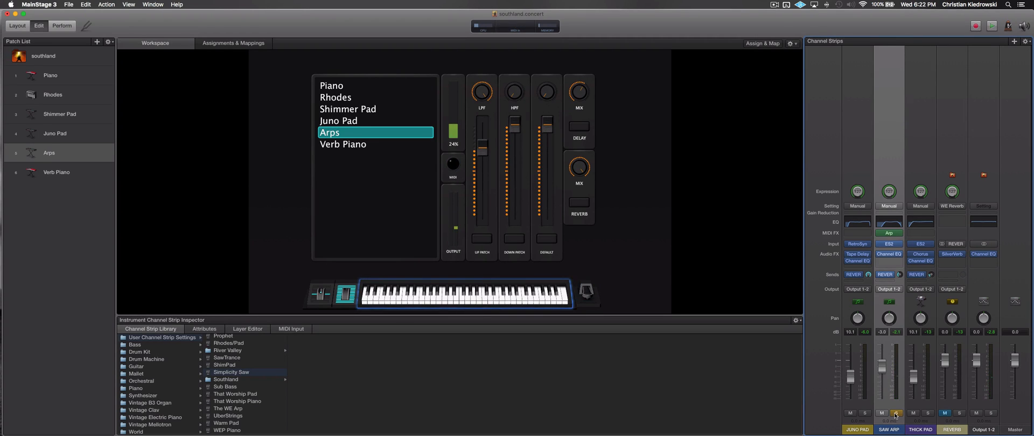
pyautogui.click(928, 413)
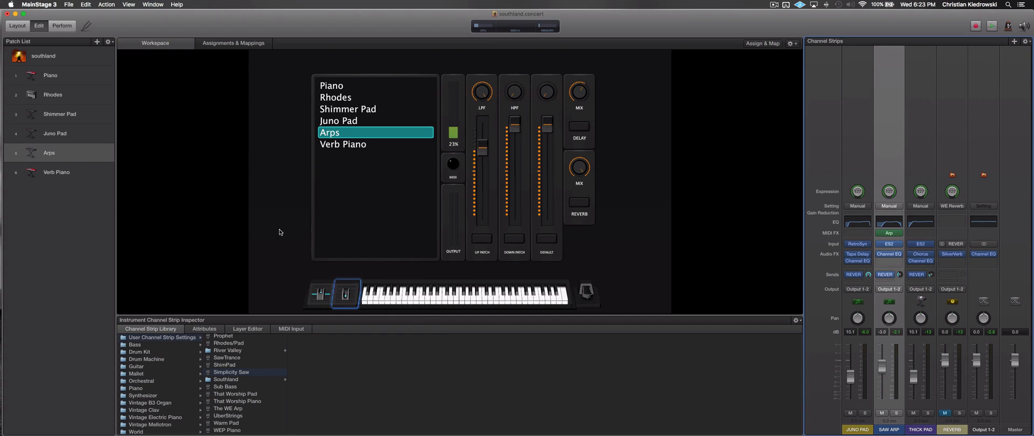
# - Enable the tempo change for the Verb Piano patch
pyautogui.click(93, 174)
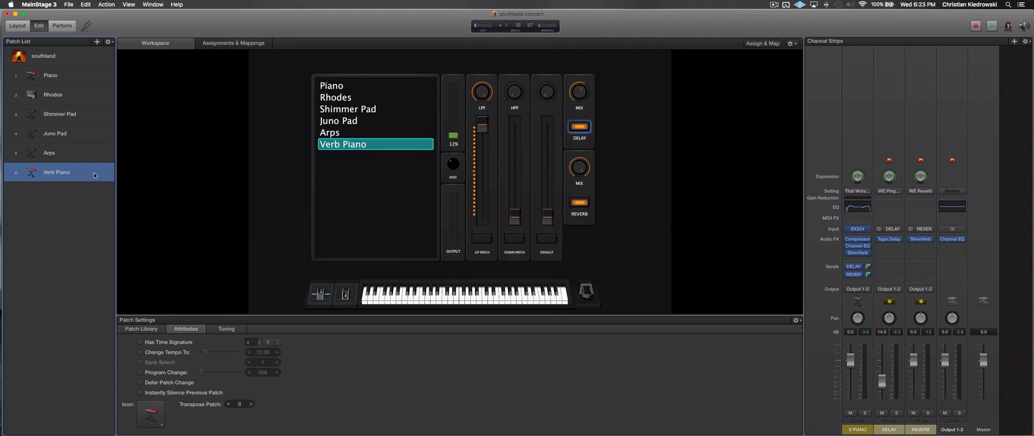
pyautogui.click(140, 353)
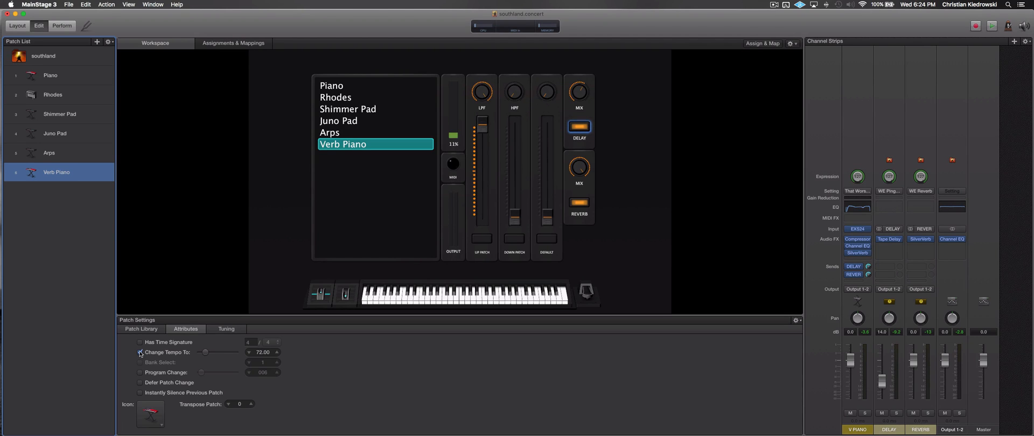